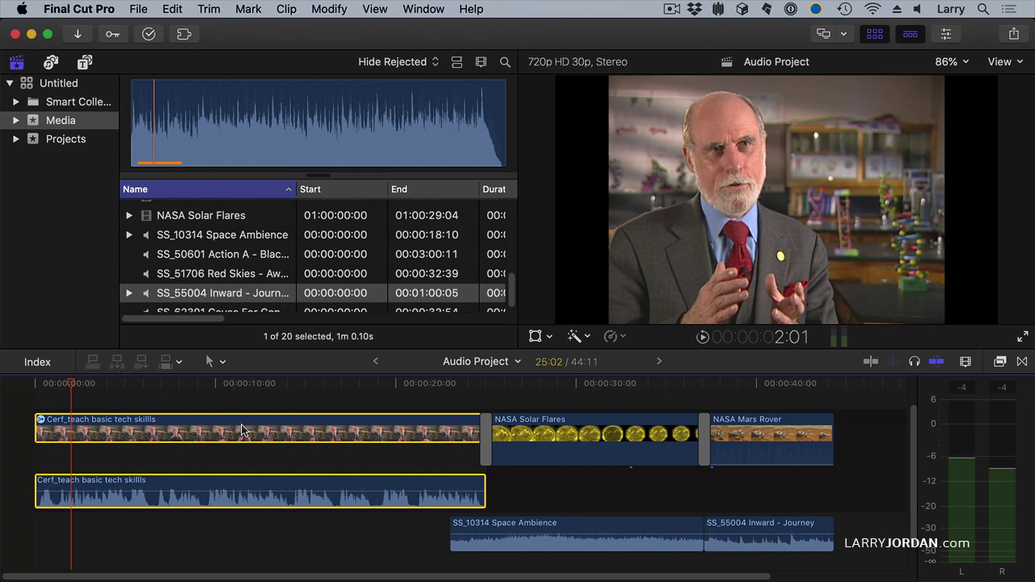
Play the Audio Project briefly from the beginning, then zoom the timeline in on the Cerf interview clip
{"action": "left_click", "coordinate": [48, 381]}
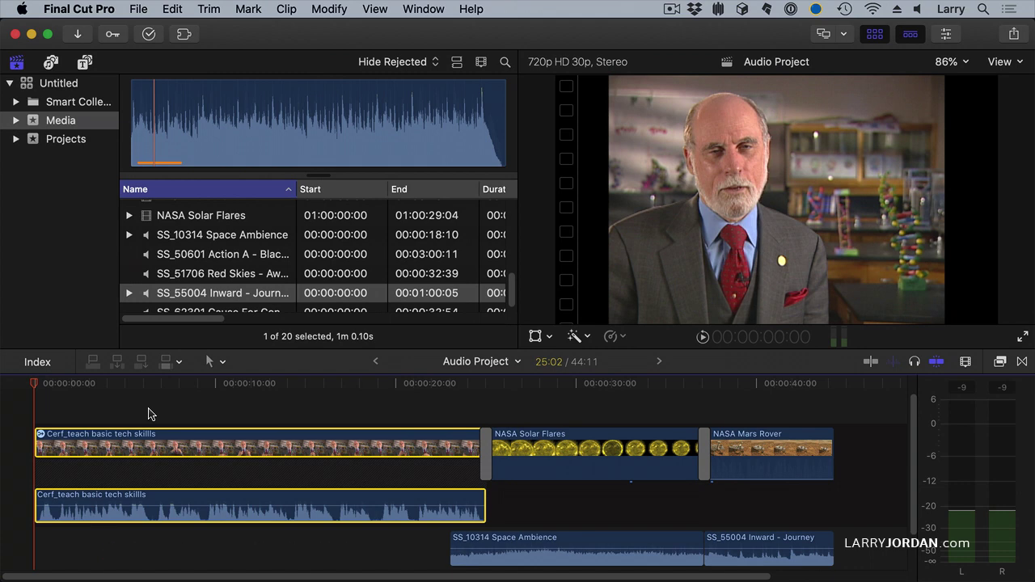
{"action": "key", "text": "space"}
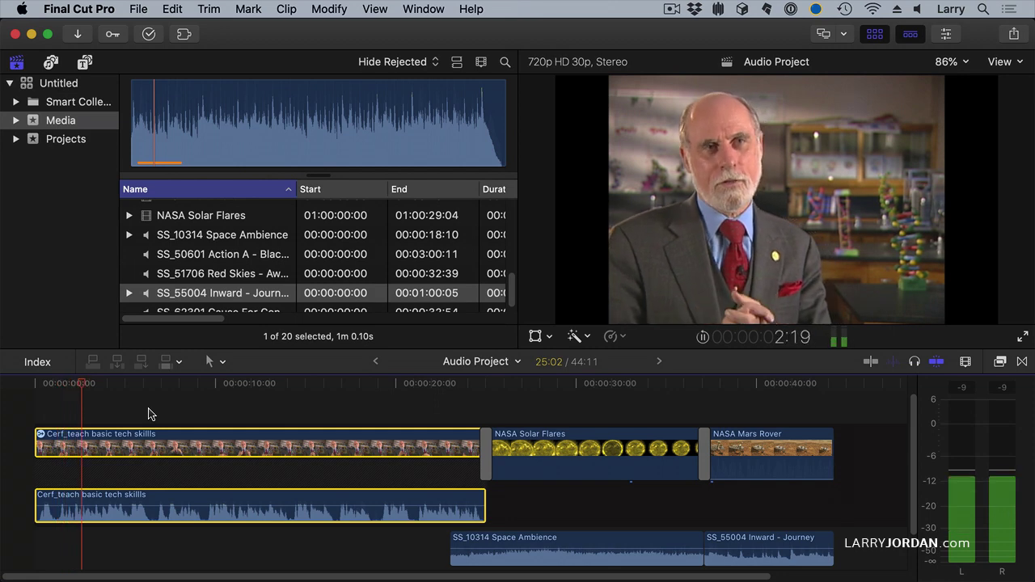
{"action": "key", "text": "space"}
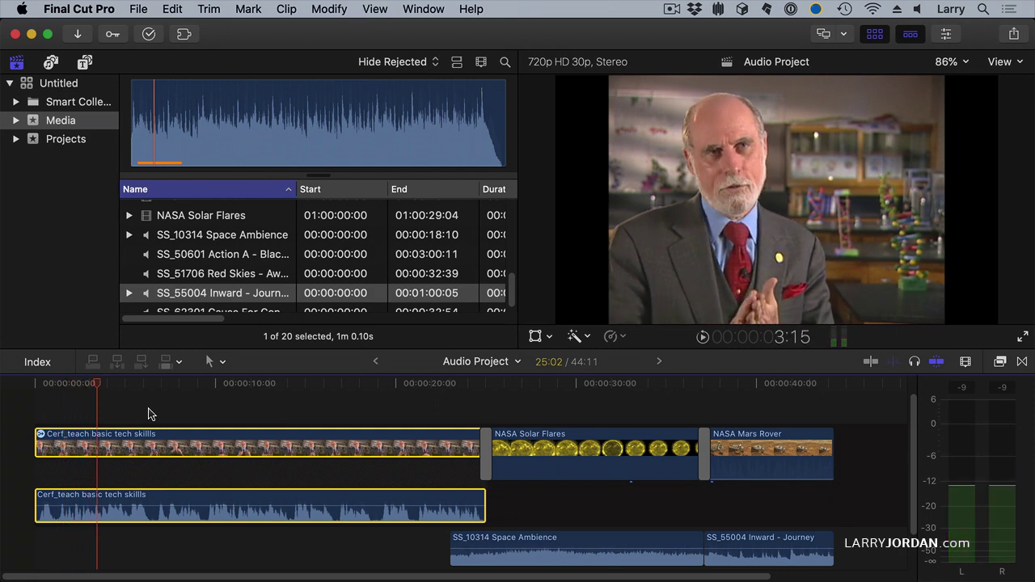
{"action": "key", "text": "super+equal"}
{"action": "key", "text": "super+equal"}
{"action": "key", "text": "super+equal"}
{"action": "key", "text": "super+equal"}
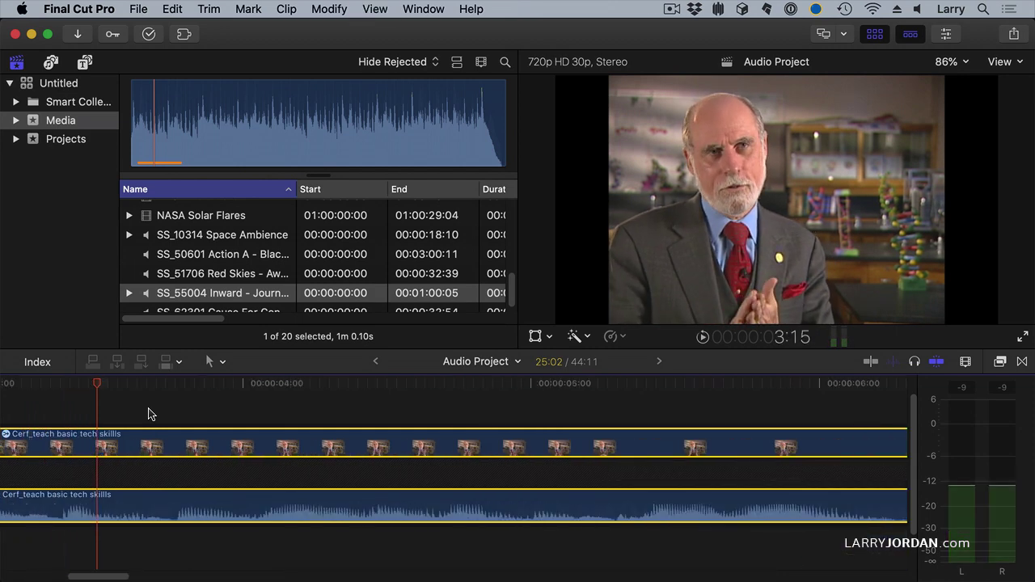
Drag a fade-in of roughly 12.5 seconds onto the start of the Cerf interview's audio clip
{"action": "key", "text": "Home"}
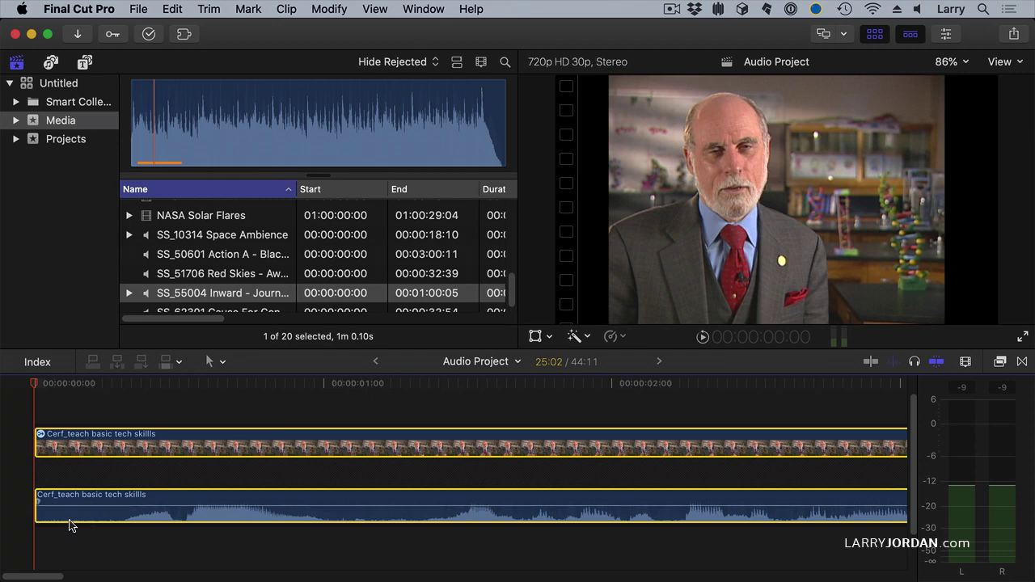
{"action": "left_click", "coordinate": [36, 501]}
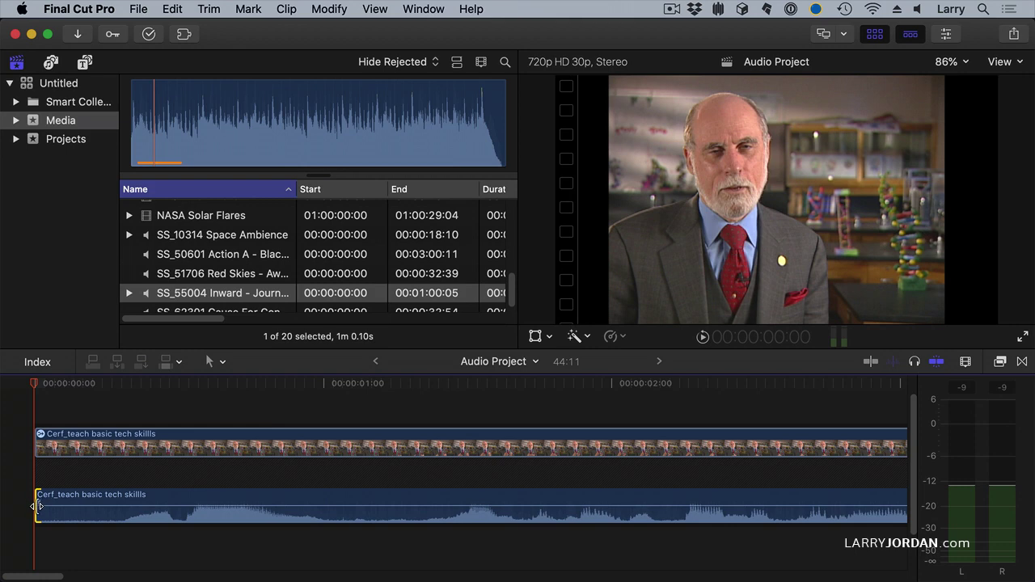
{"action": "left_click_drag", "start_coordinate": [36, 501], "coordinate": [157, 527]}
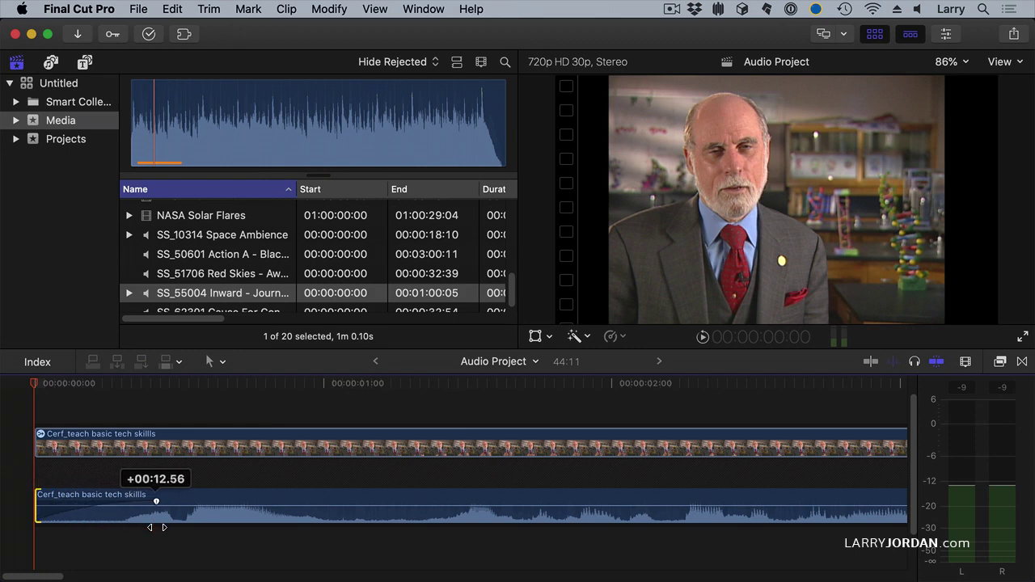
{"action": "left_click_drag", "start_coordinate": [159, 531], "coordinate": [157, 531]}
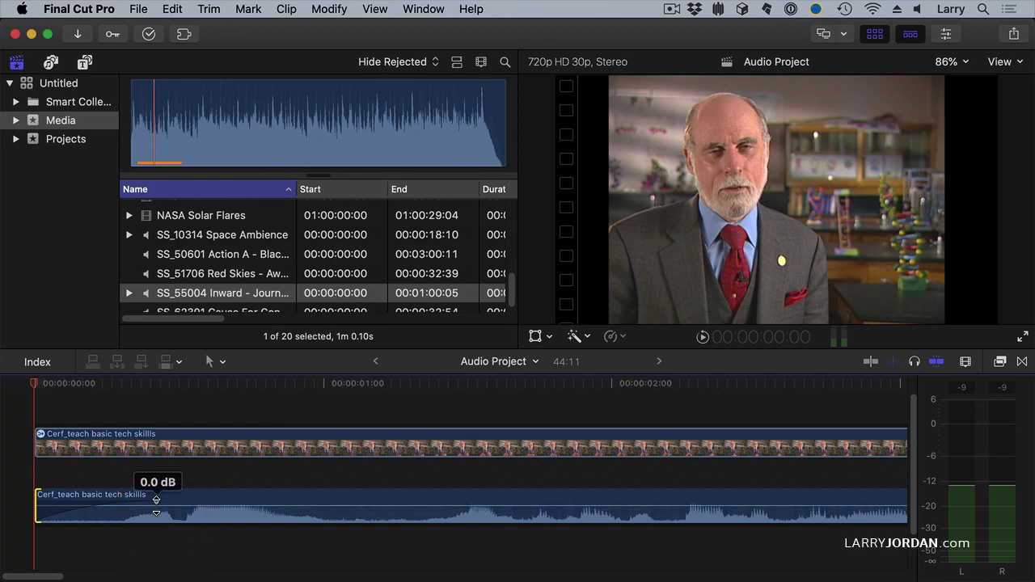
Switch the Cerf audio fade-in to a Linear curve and play the opening
{"action": "right_click", "coordinate": [155, 503]}
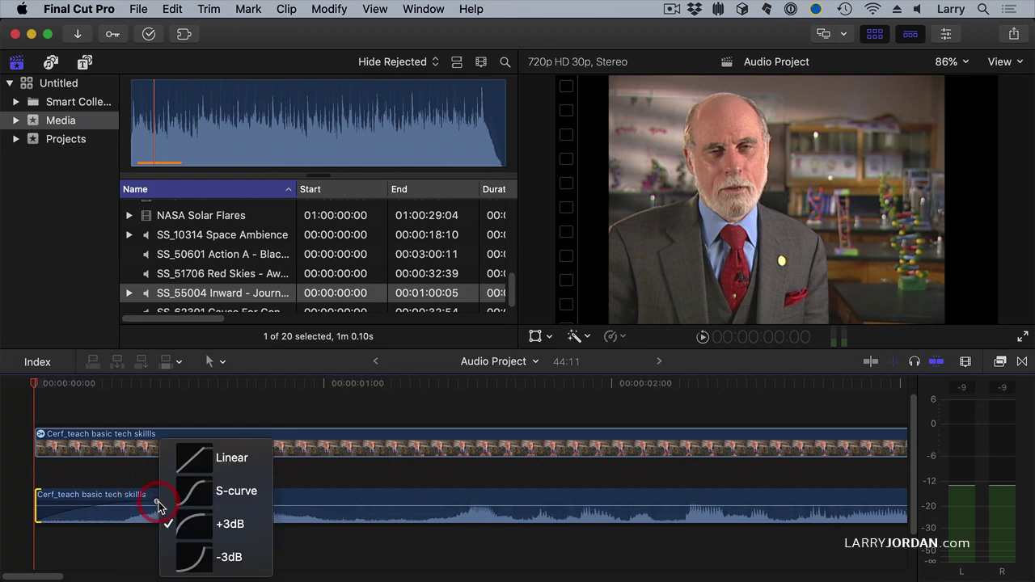
{"action": "left_click", "coordinate": [185, 467]}
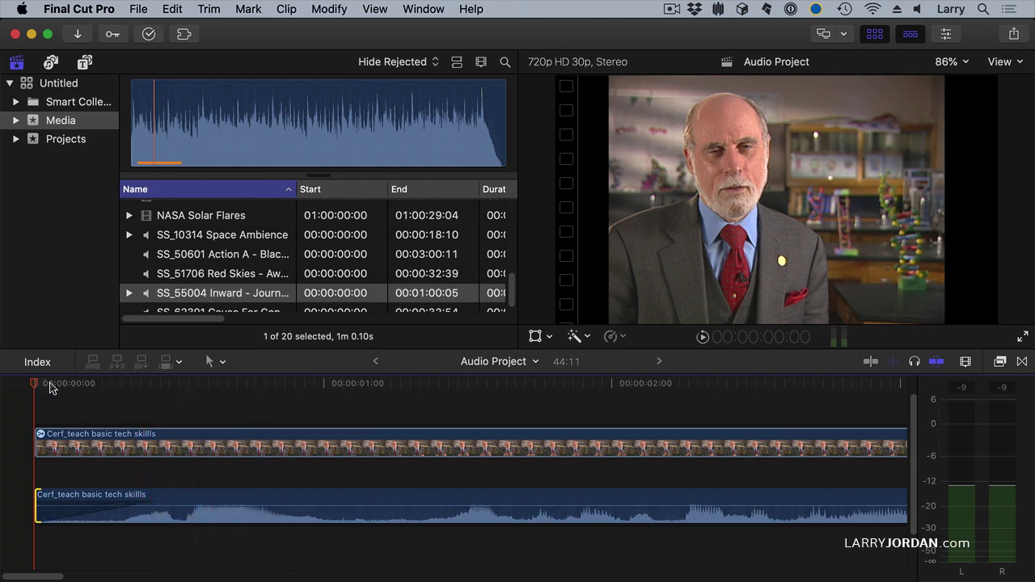
{"action": "key", "text": "space"}
{"action": "key", "text": "space"}
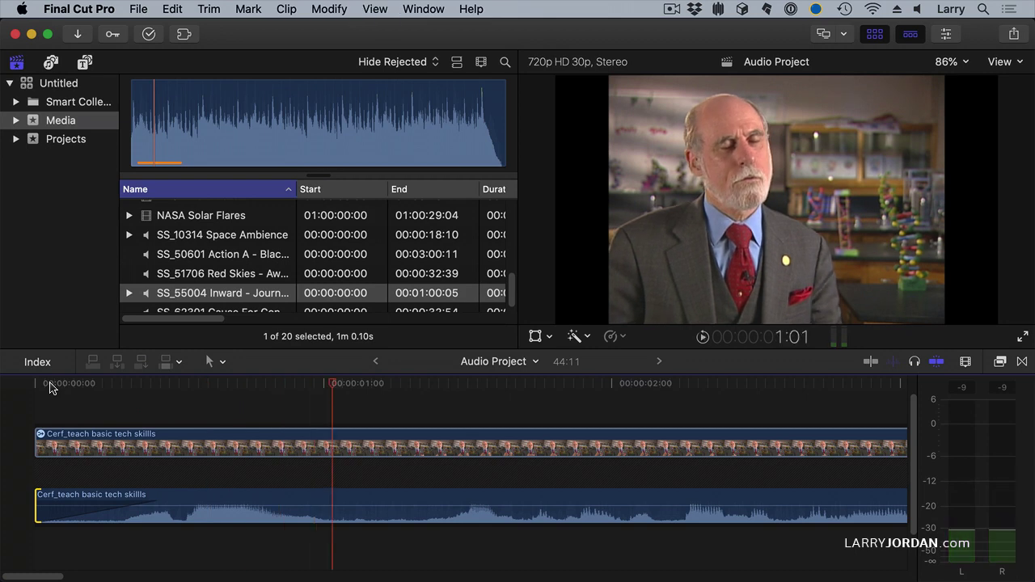
Set the fade-in back to the +3dB curve and replay from the timeline start
{"action": "right_click", "coordinate": [155, 503]}
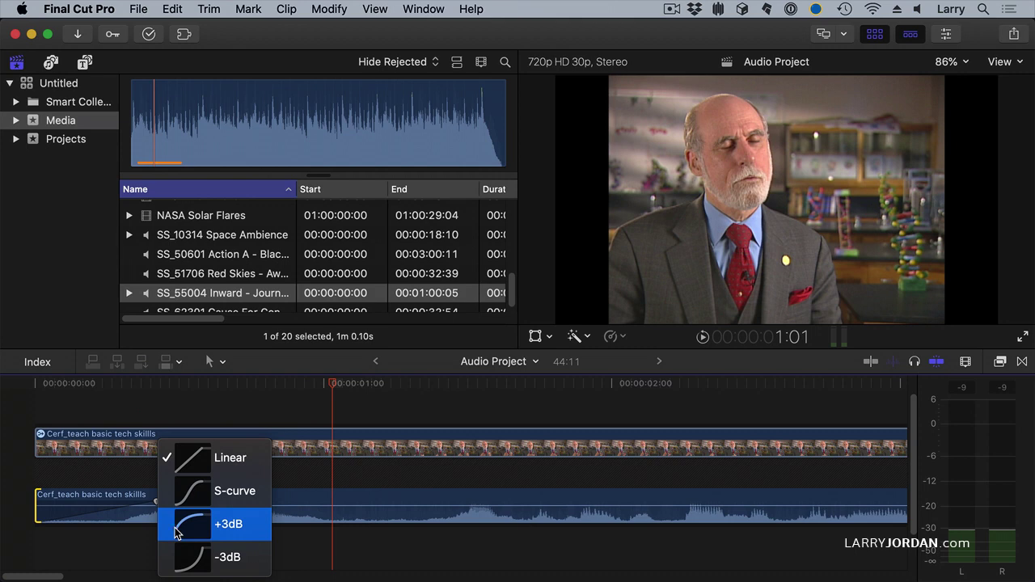
{"action": "left_click", "coordinate": [177, 527]}
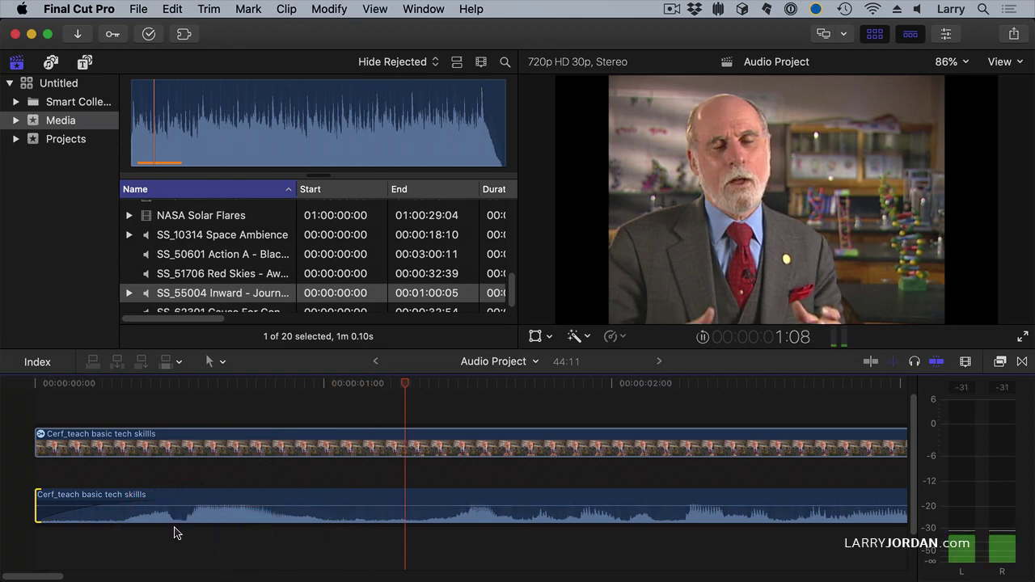
{"action": "left_click", "coordinate": [10, 385]}
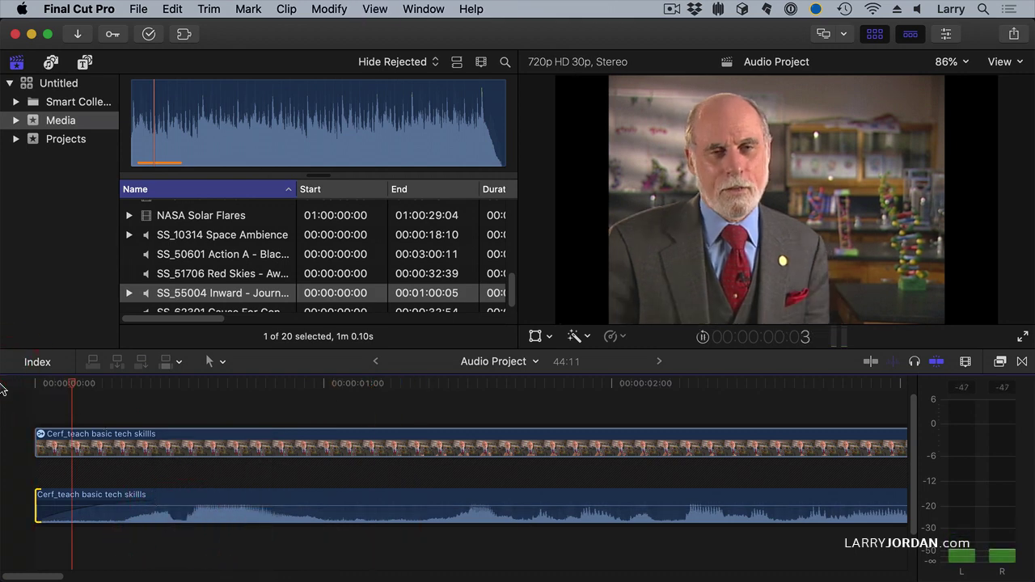
{"action": "key", "text": "space"}
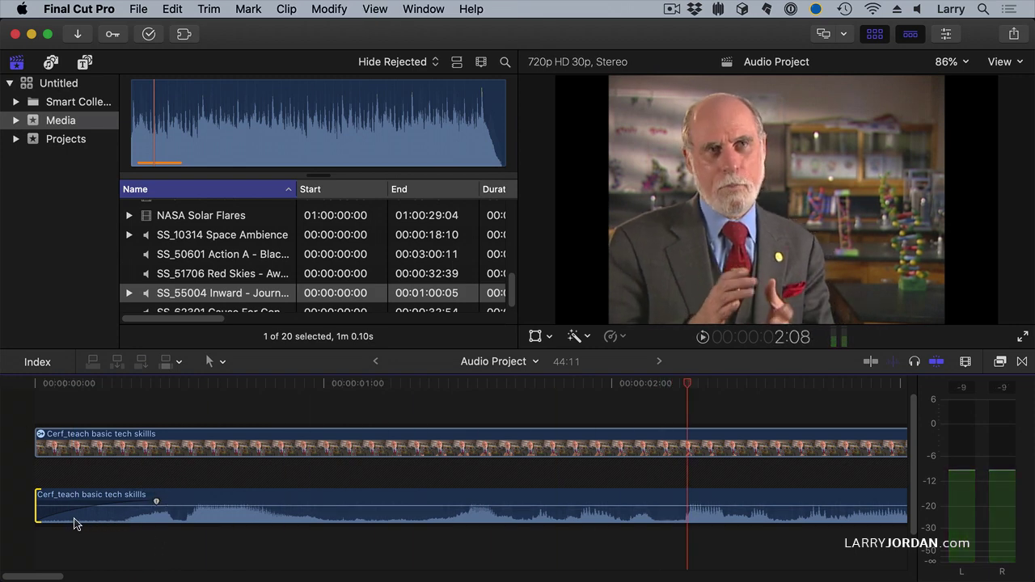
Change the Cerf fade-in to the -3dB curve and shorten it slightly
{"action": "right_click", "coordinate": [153, 502]}
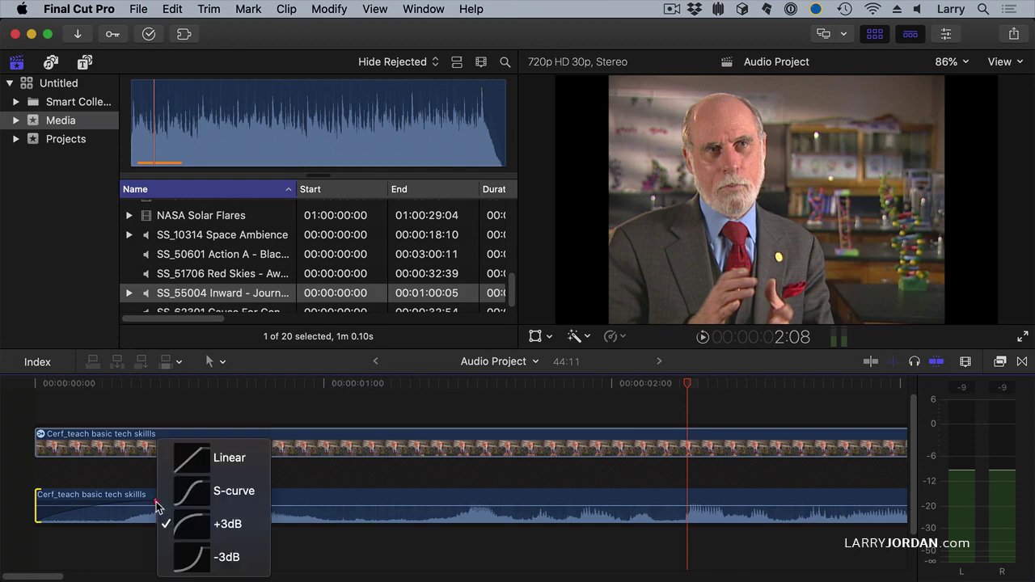
{"action": "left_click", "coordinate": [176, 560]}
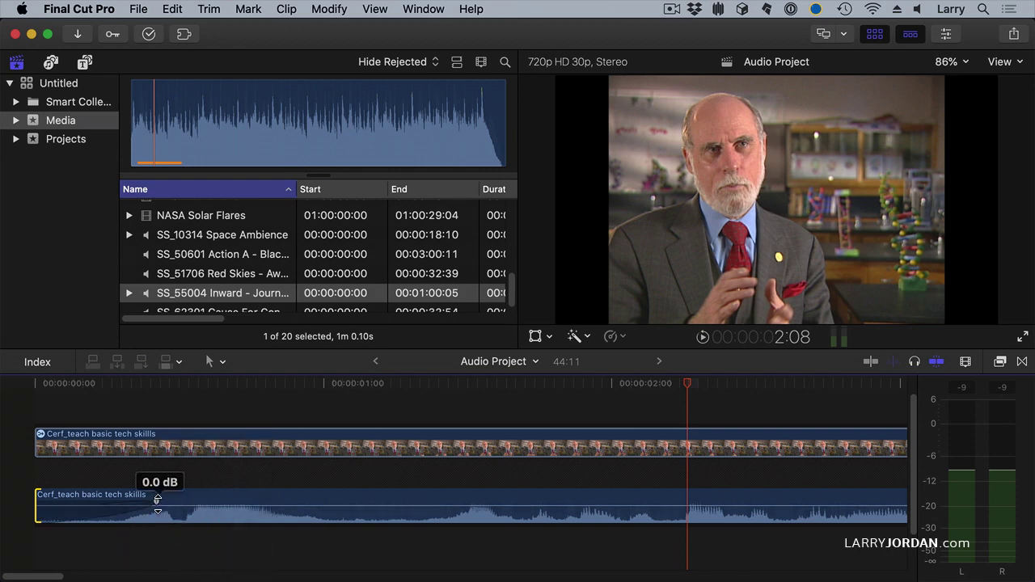
{"action": "left_click_drag", "start_coordinate": [156, 503], "coordinate": [134, 502]}
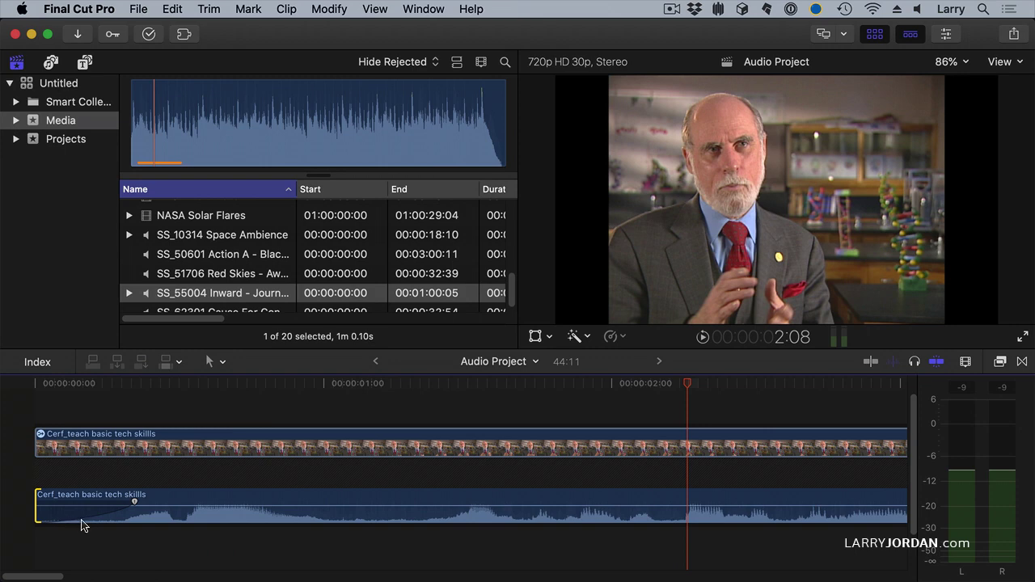
Reset the Cerf audio fade-in and redraw it at about +00:09.00 to +00:10.00
{"action": "right_click", "coordinate": [135, 501]}
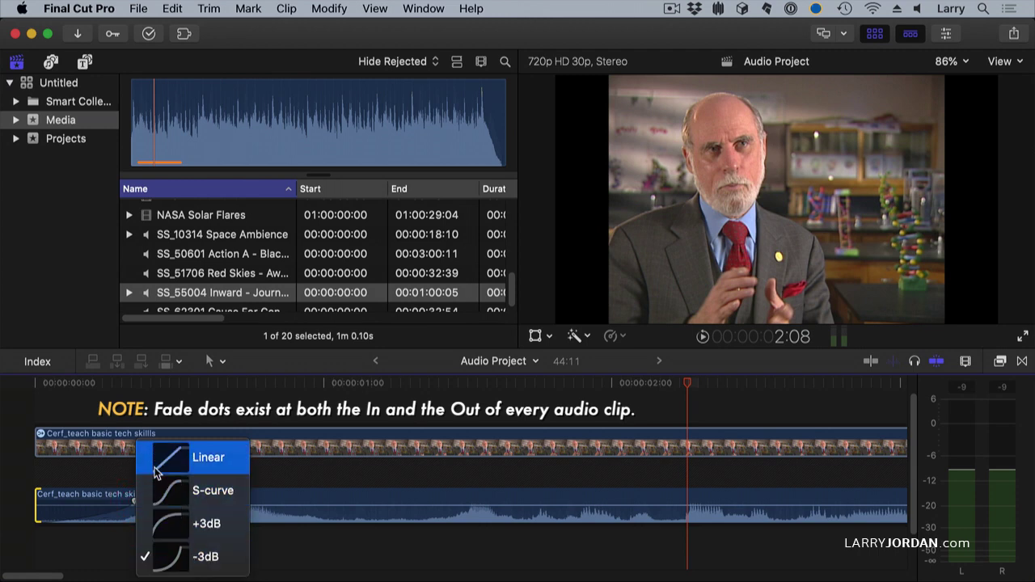
{"action": "left_click", "coordinate": [100, 551]}
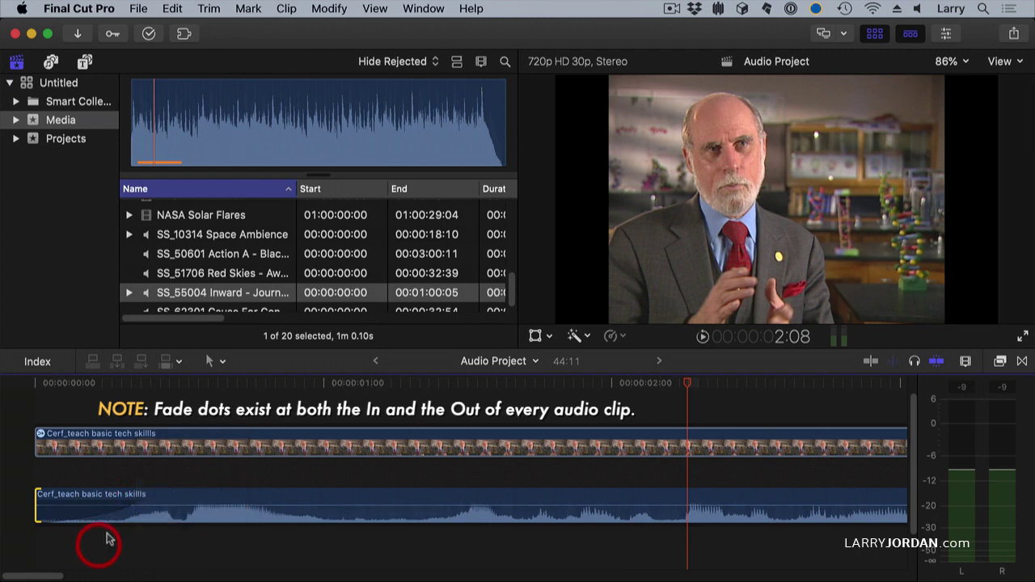
{"action": "left_click_drag", "start_coordinate": [135, 502], "coordinate": [17, 508]}
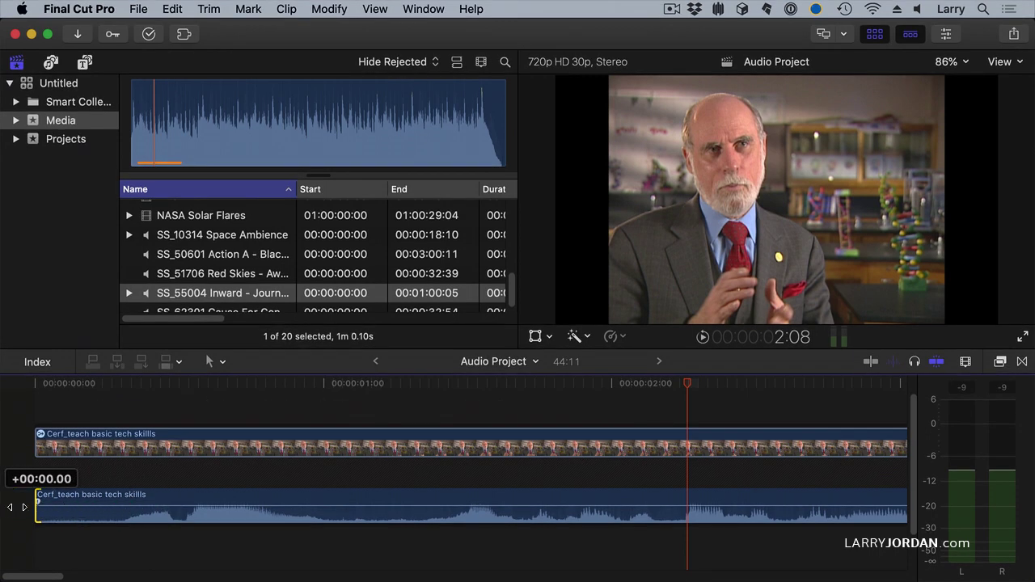
{"action": "left_click", "coordinate": [32, 529]}
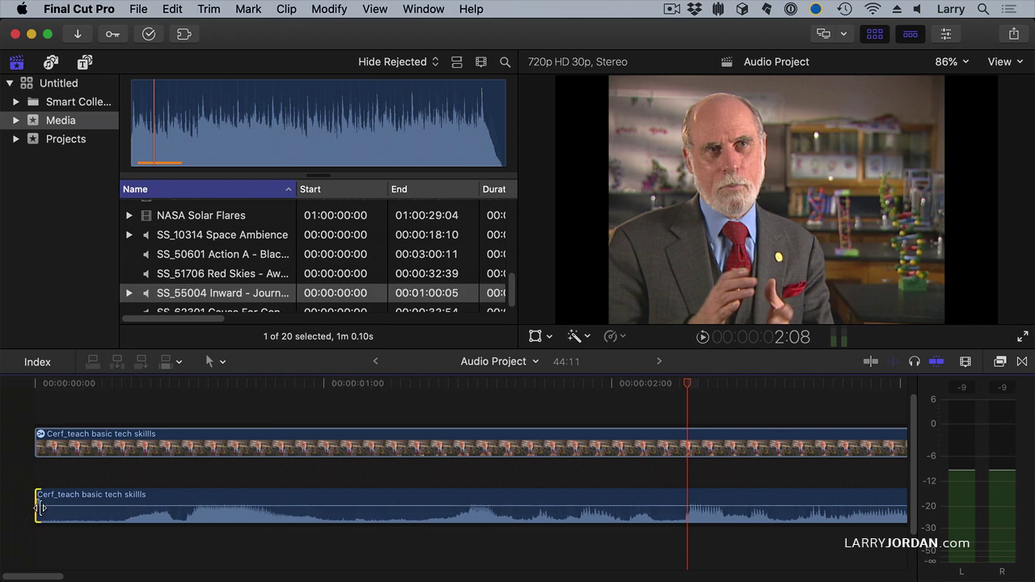
{"action": "left_click_drag", "start_coordinate": [36, 501], "coordinate": [131, 502]}
Play the new fade from the start and from about 20 seconds, then zoom in around the playhead
{"action": "left_click", "coordinate": [7, 381]}
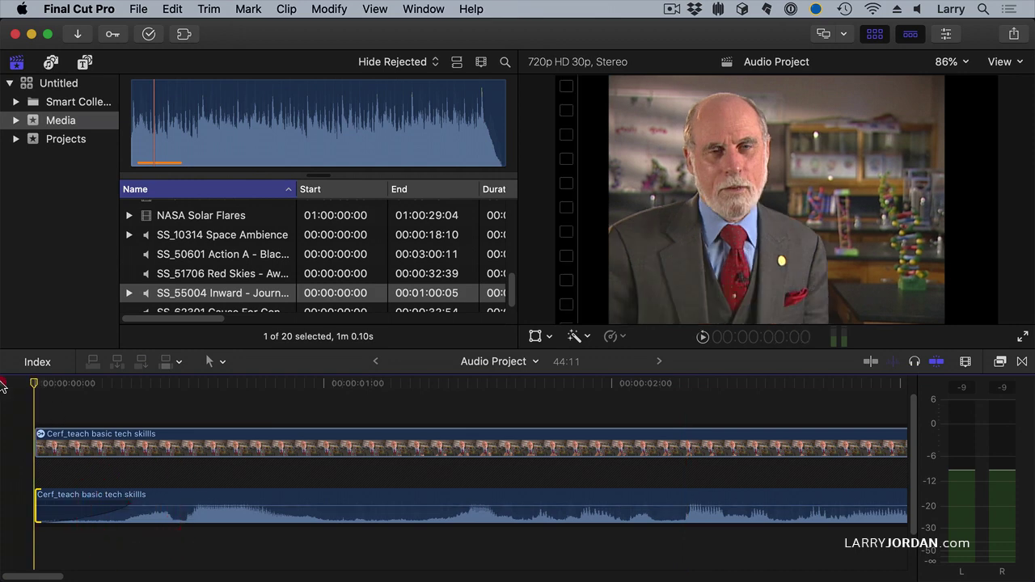
{"action": "key", "text": "space"}
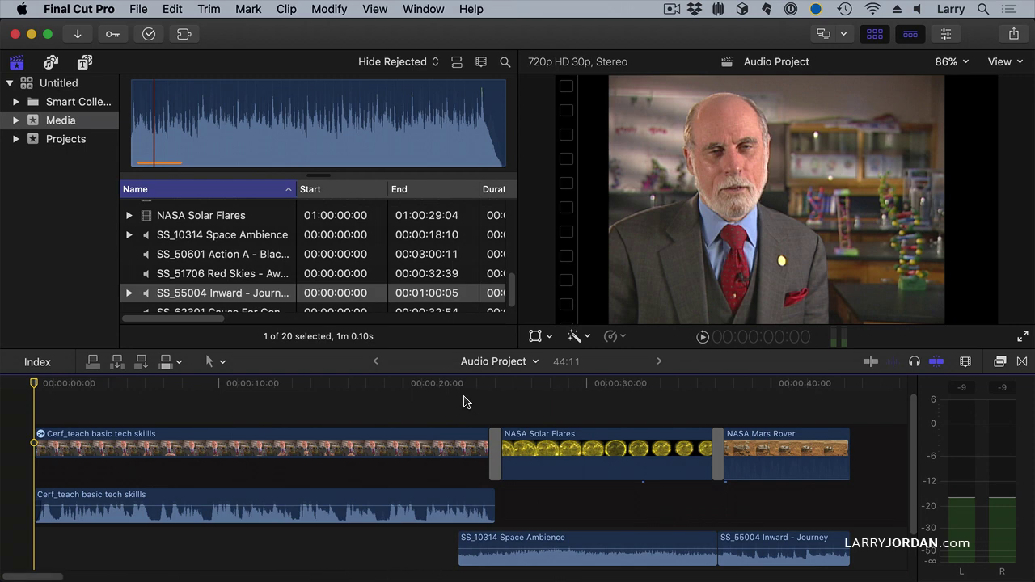
{"action": "left_click", "coordinate": [416, 385]}
{"action": "key", "text": "space"}
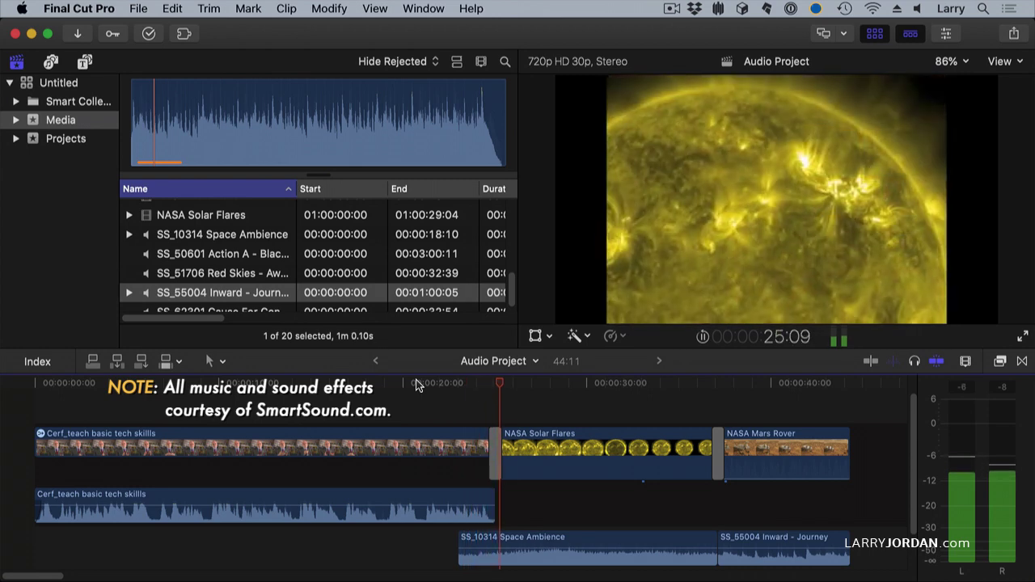
{"action": "key", "text": "space"}
{"action": "key", "text": "super+equal"}
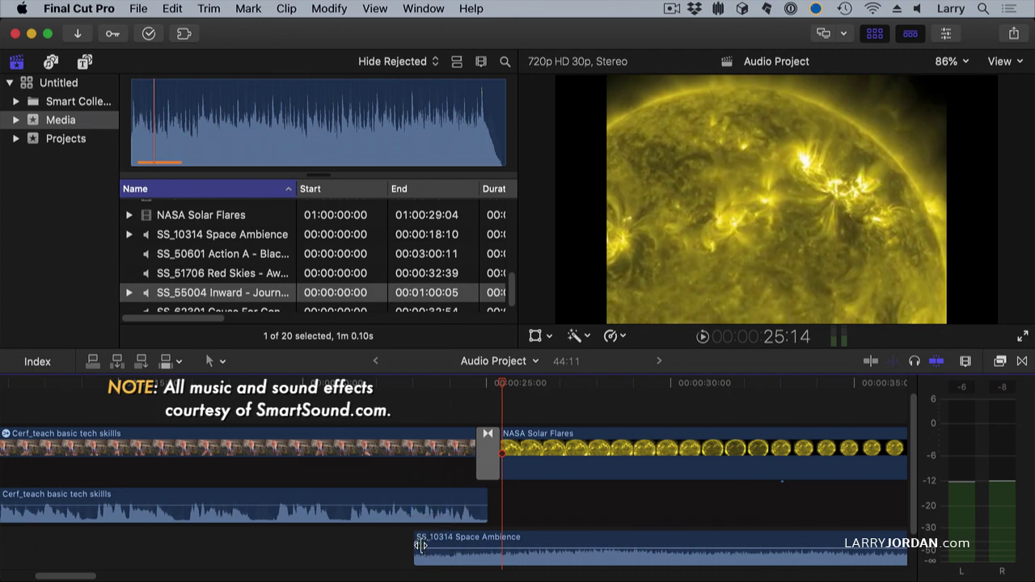
Add a -3dB fade-in to the SS_10314 Space Ambience clip
{"action": "left_click_drag", "start_coordinate": [418, 544], "coordinate": [463, 545]}
{"action": "right_click", "coordinate": [464, 544]}
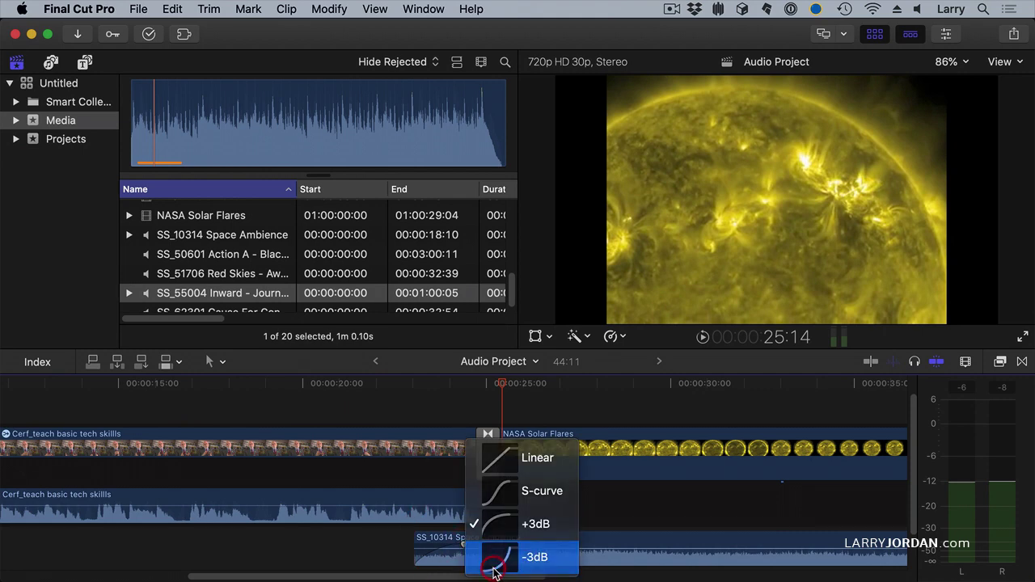
{"action": "left_click", "coordinate": [494, 573]}
{"action": "left_click_drag", "start_coordinate": [469, 548], "coordinate": [440, 548]}
Play the transition twice from 20:10, then pan right to the Mars Rover and Inward - Journey clips
{"action": "left_click", "coordinate": [315, 386]}
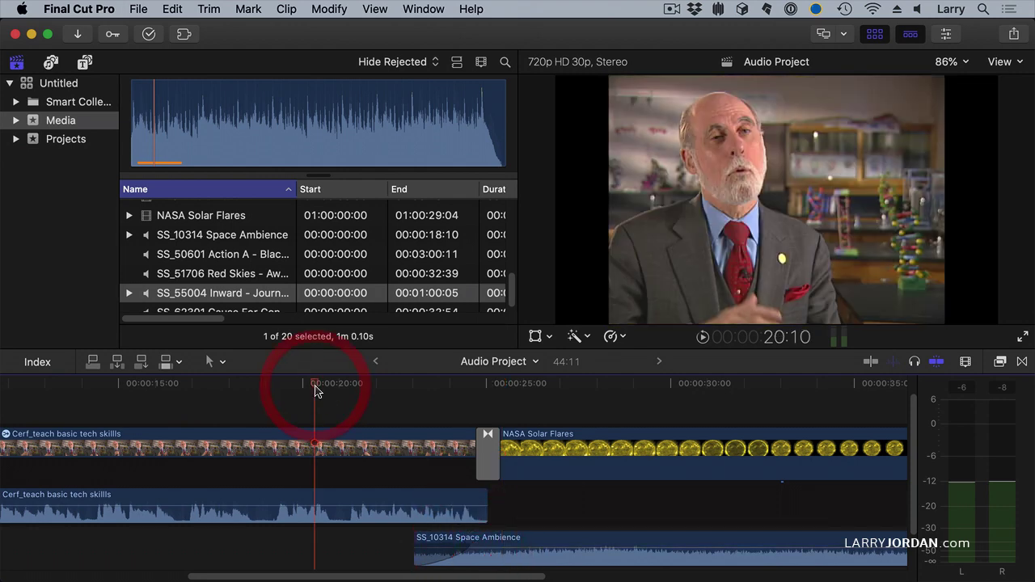
{"action": "key", "text": "space"}
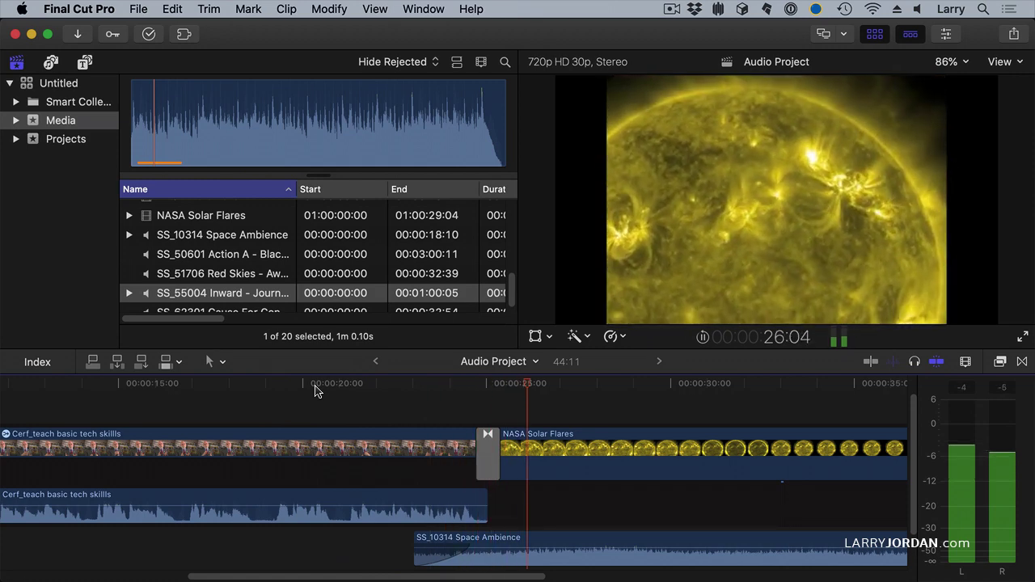
{"action": "left_click", "coordinate": [316, 389]}
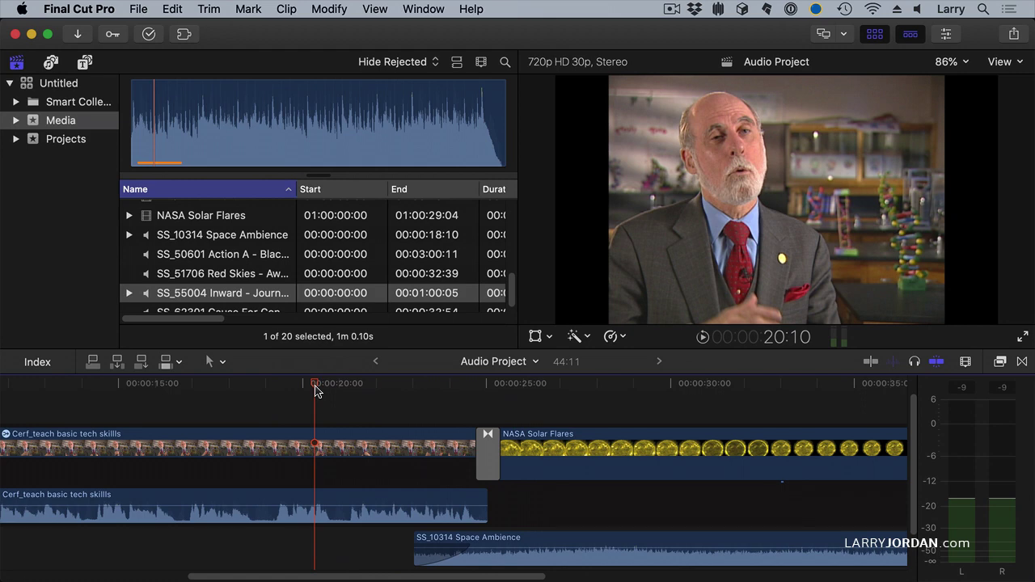
{"action": "key", "text": "space"}
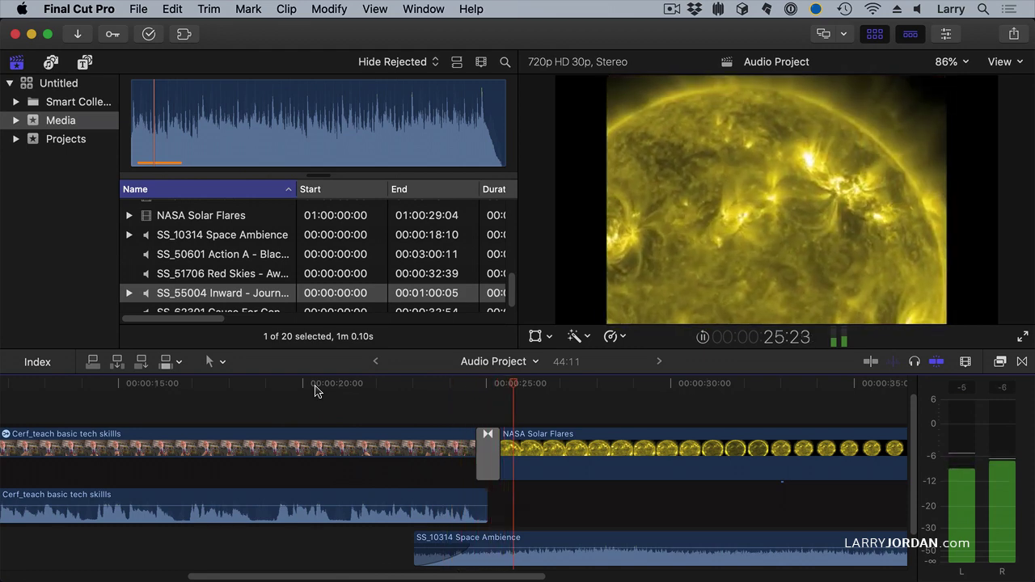
{"action": "key", "text": "space"}
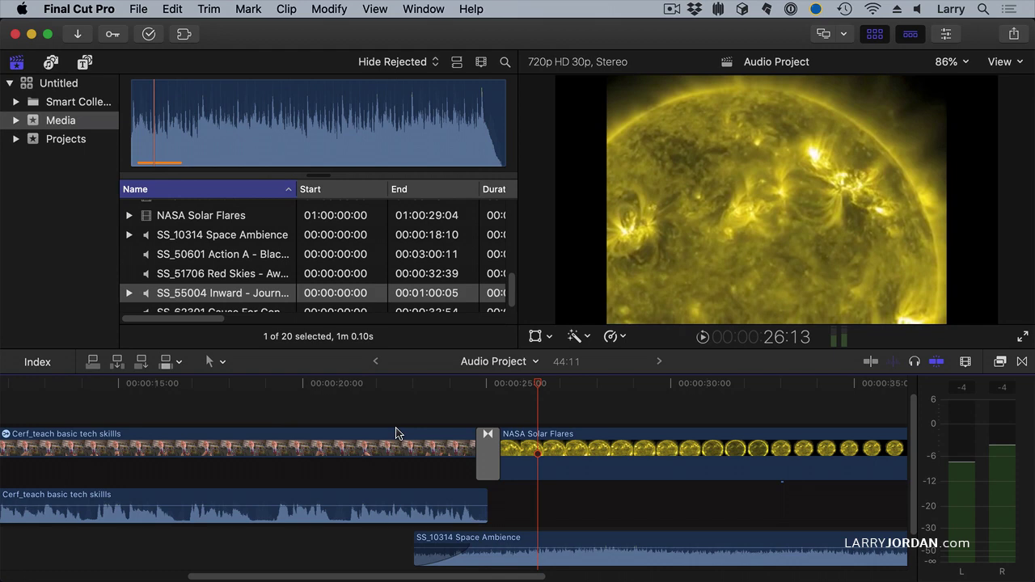
{"action": "key", "text": "h"}
{"action": "left_click_drag", "start_coordinate": [687, 513], "coordinate": [212, 485]}
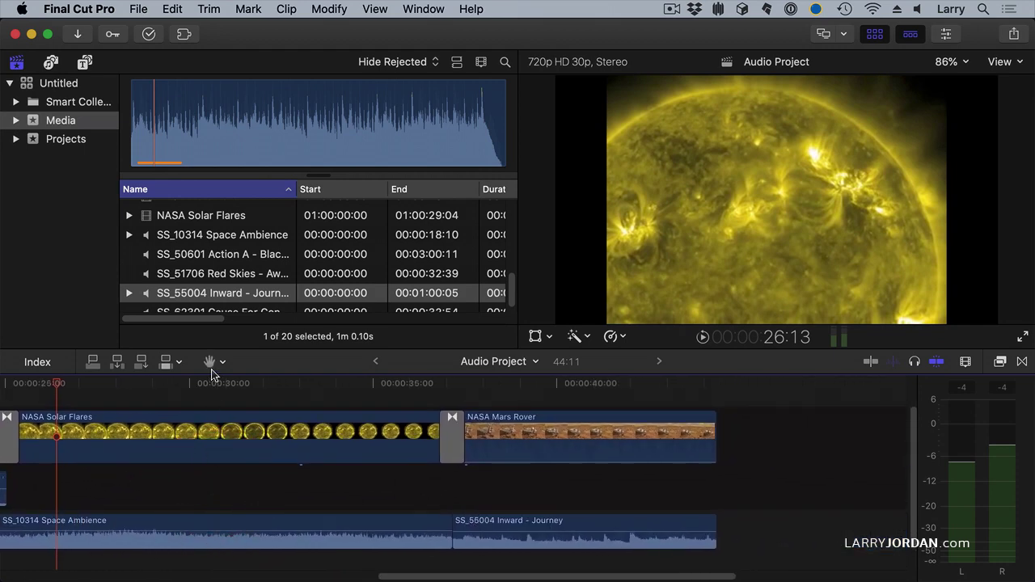
Apply a cross-fade at the Space Ambience / Inward - Journey edit point using the Trim tool
{"action": "left_click", "coordinate": [211, 362]}
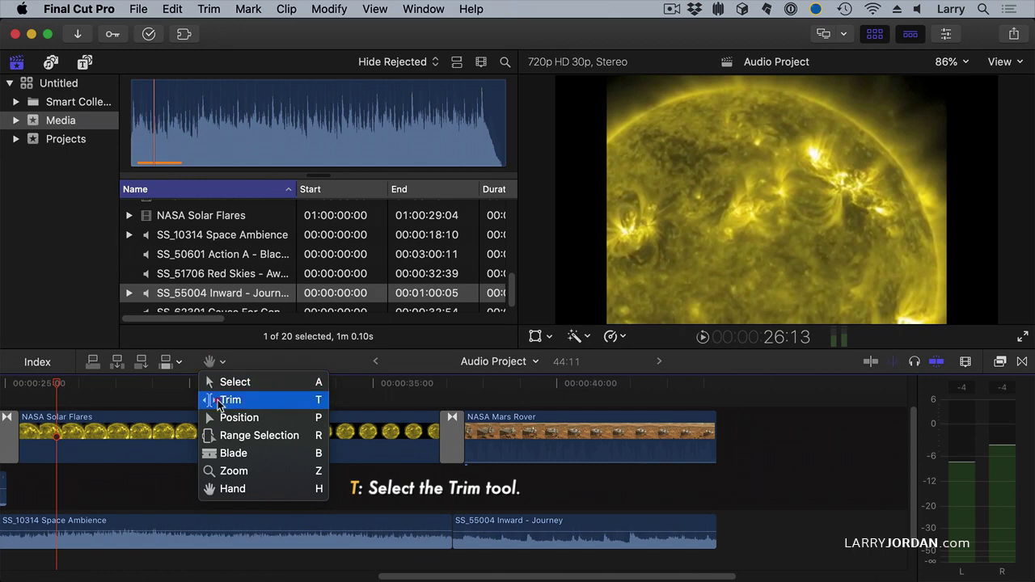
{"action": "left_click", "coordinate": [220, 399]}
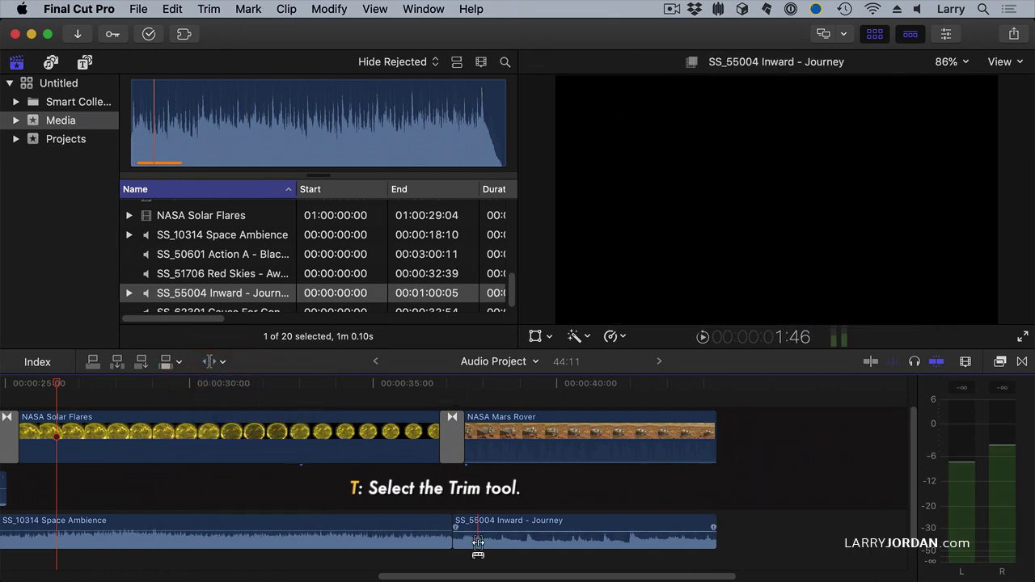
{"action": "left_click", "coordinate": [455, 540]}
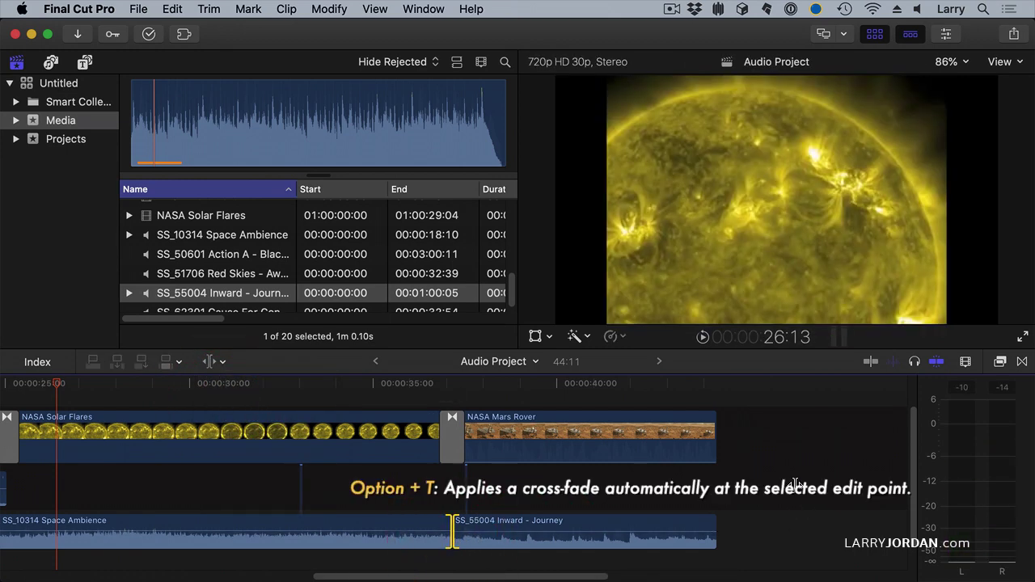
{"action": "key", "text": "alt+t"}
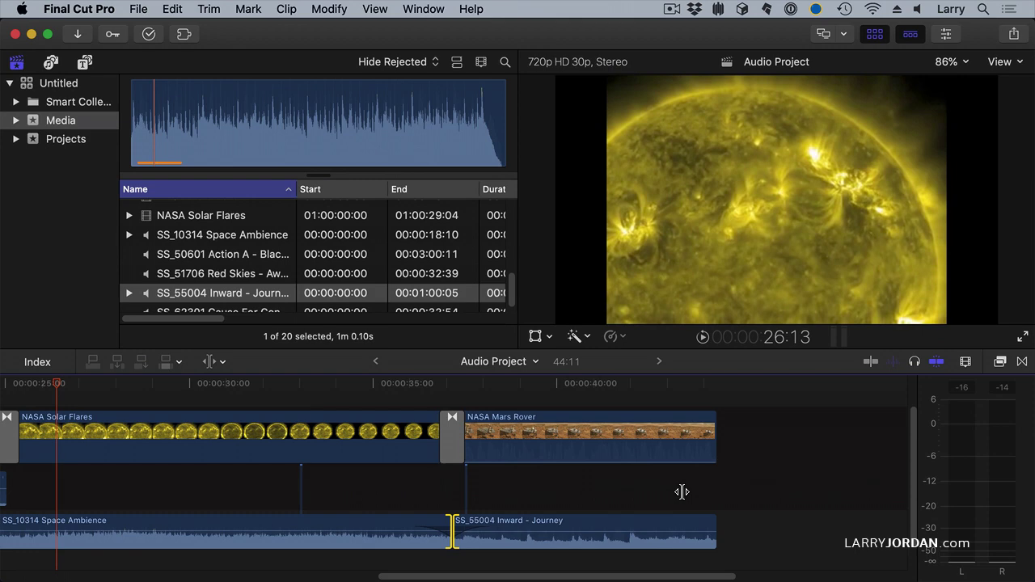
Play through the cross-fade from 34:02 and return the playhead to 34:02
{"action": "left_click", "coordinate": [339, 389]}
{"action": "key", "text": "space"}
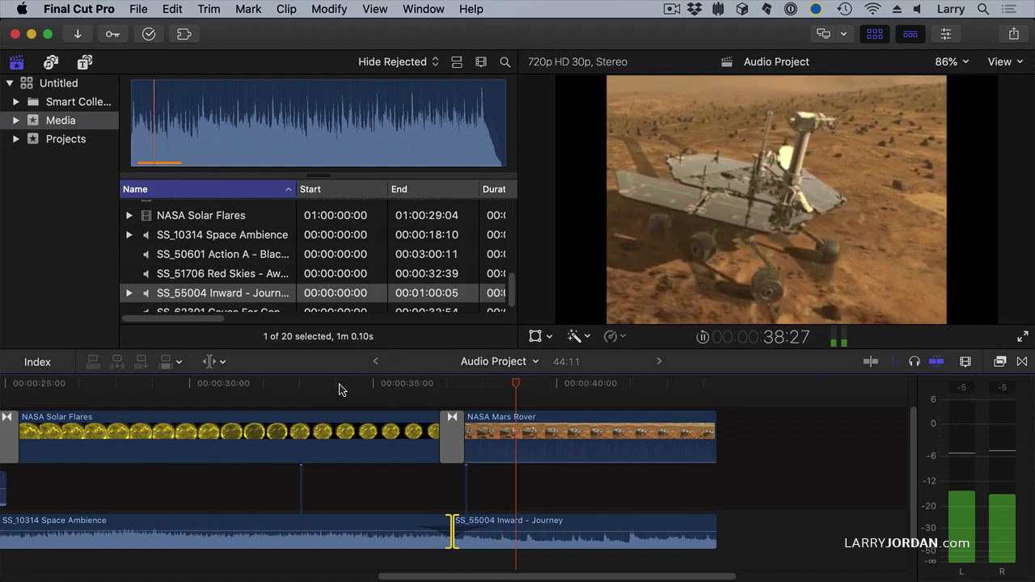
{"action": "key", "text": "space"}
{"action": "left_click", "coordinate": [338, 389]}
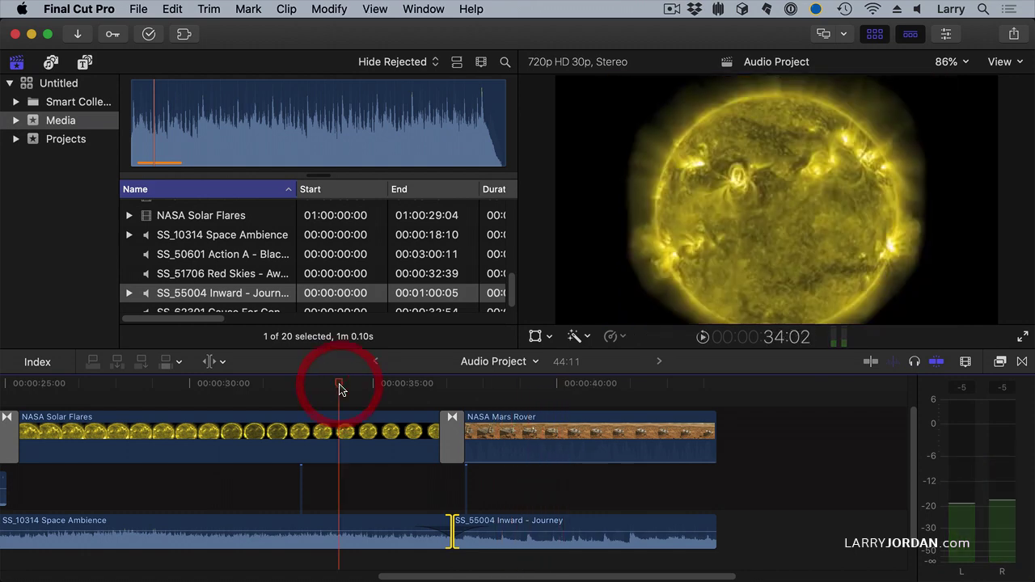